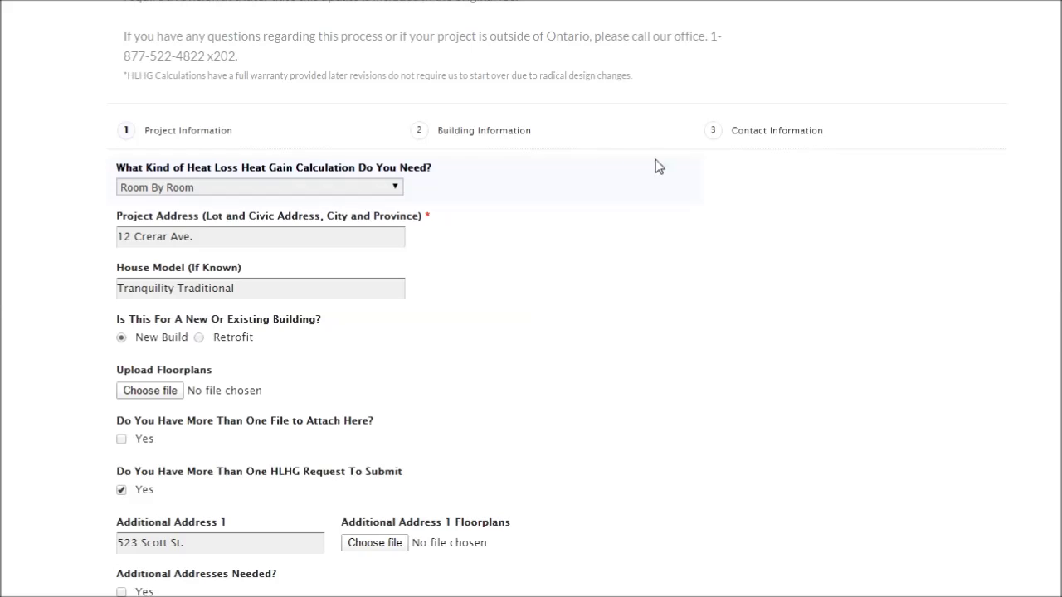
Step: Keep Room By Room as the calculation type
{"action": "left_click", "coordinate": [397, 191]}
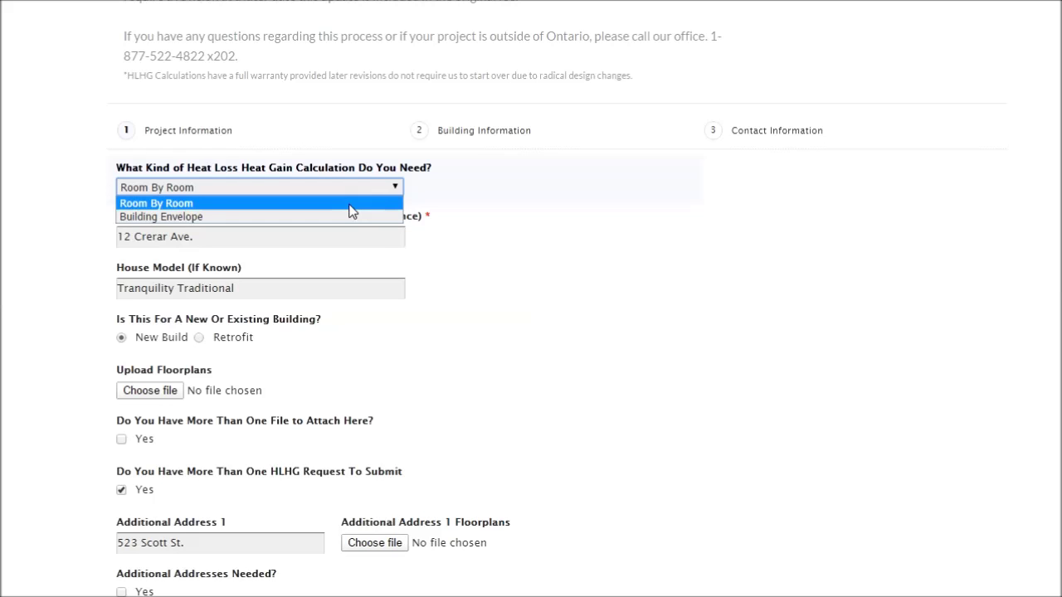
{"action": "left_click", "coordinate": [379, 205]}
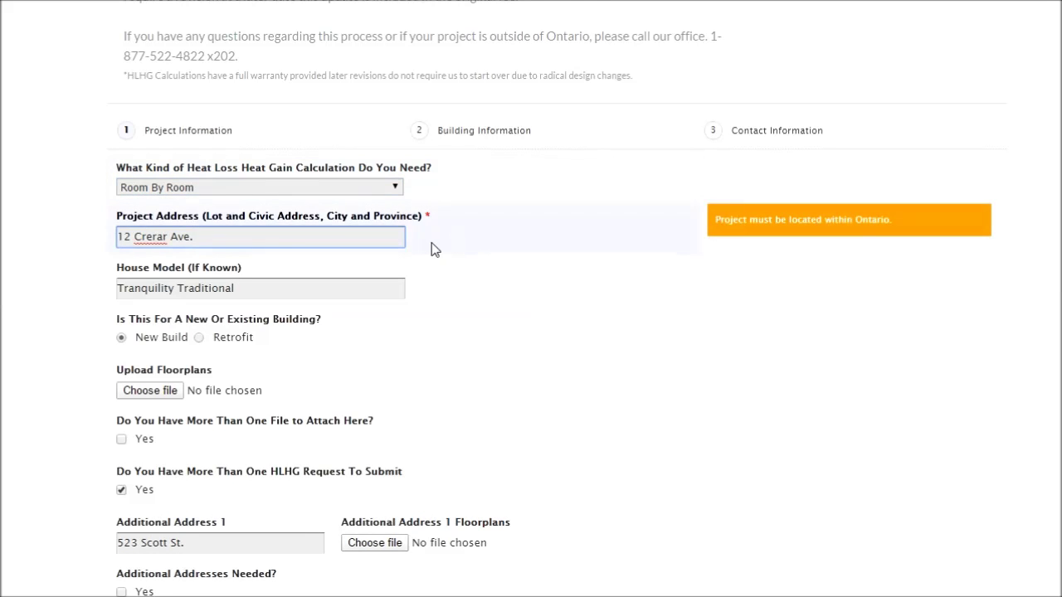
{"action": "scroll", "coordinate": [459, 235], "scroll_direction": "down", "scroll_amount": 1}
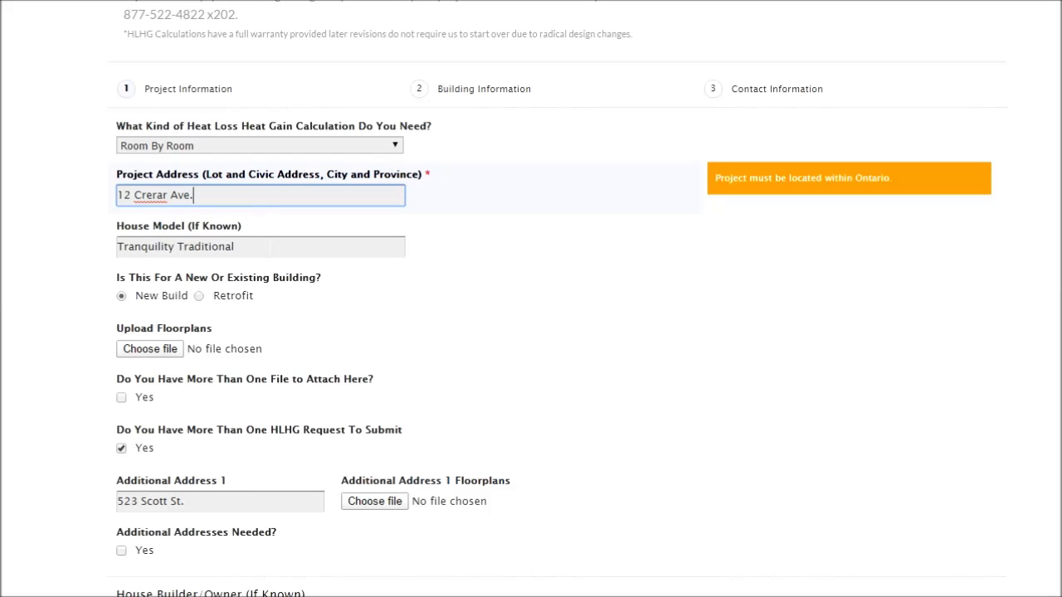
{"action": "scroll", "coordinate": [315, 284], "scroll_direction": "down", "scroll_amount": 3}
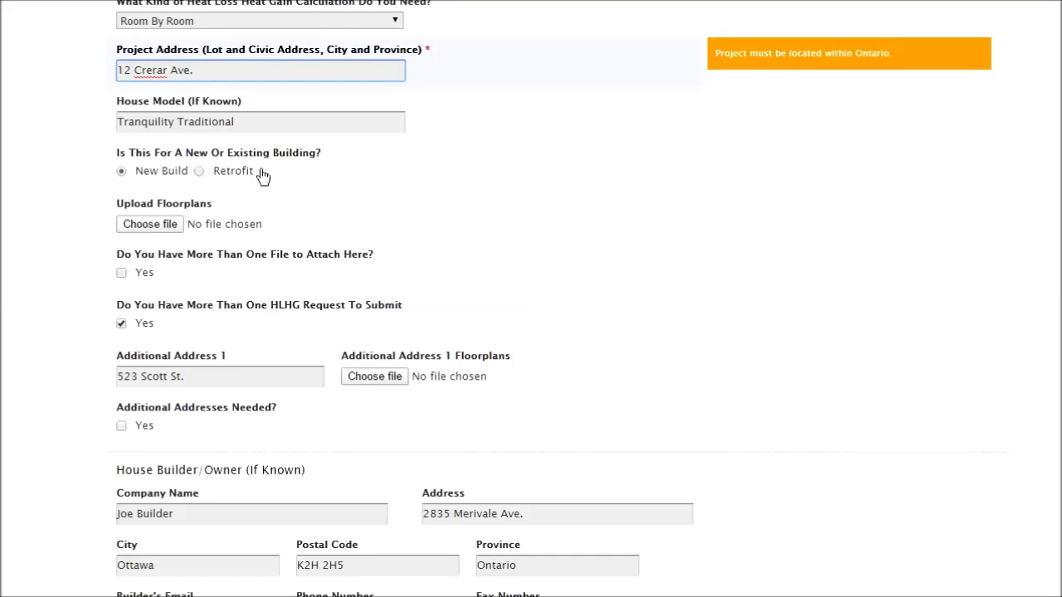
Step: Set the project type to new build after briefly choosing retrofit
{"action": "left_click", "coordinate": [200, 172]}
{"action": "scroll", "coordinate": [314, 199], "scroll_direction": "down", "scroll_amount": 3}
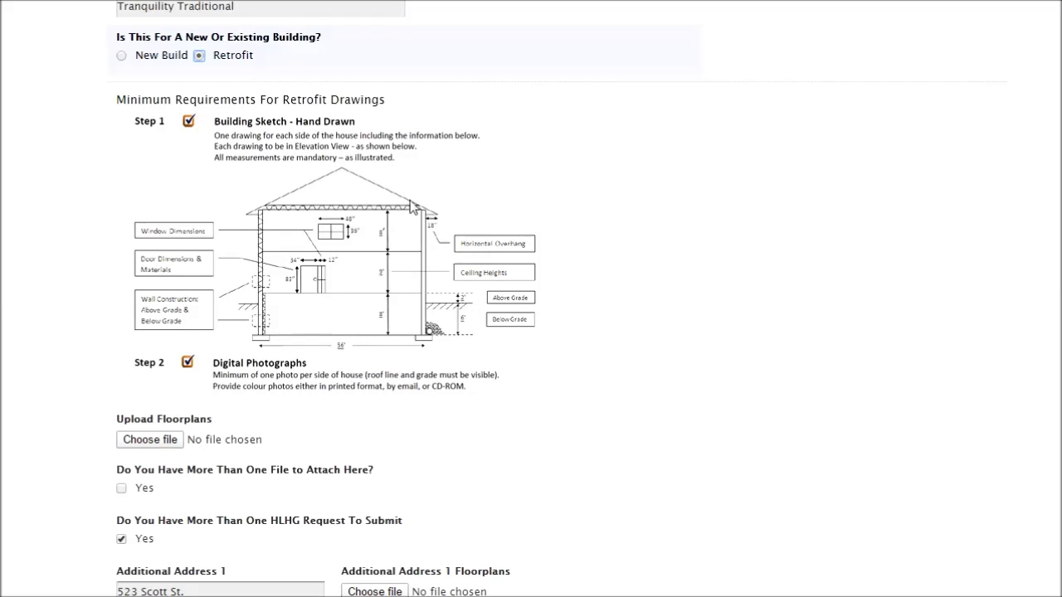
{"action": "left_click", "coordinate": [122, 57]}
Step: Attach A100.pdf under Upload Floorplans
{"action": "mouse_move", "coordinate": [208, 107]}
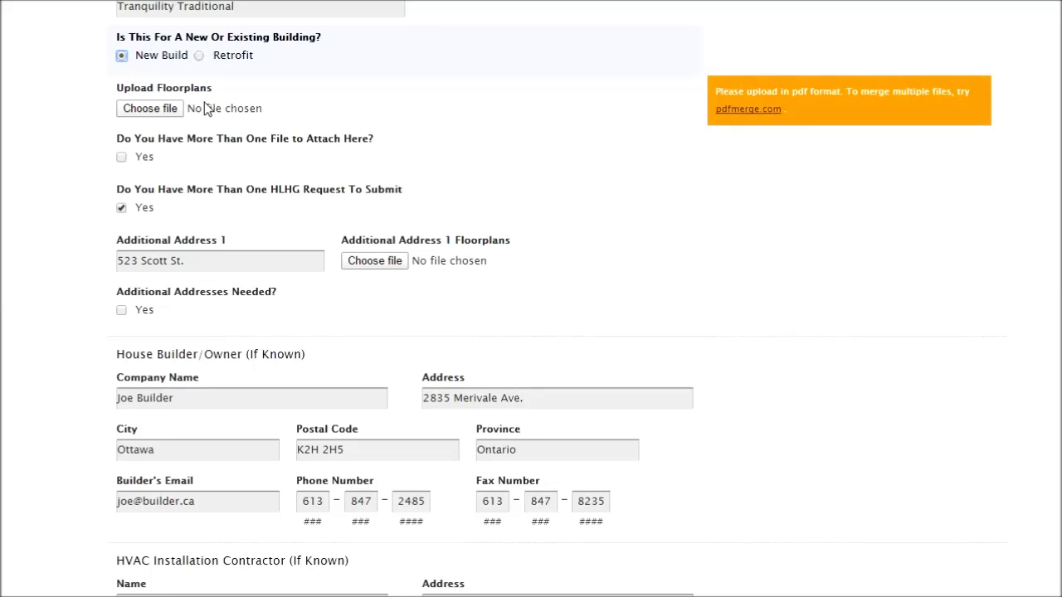
{"action": "left_click", "coordinate": [149, 109]}
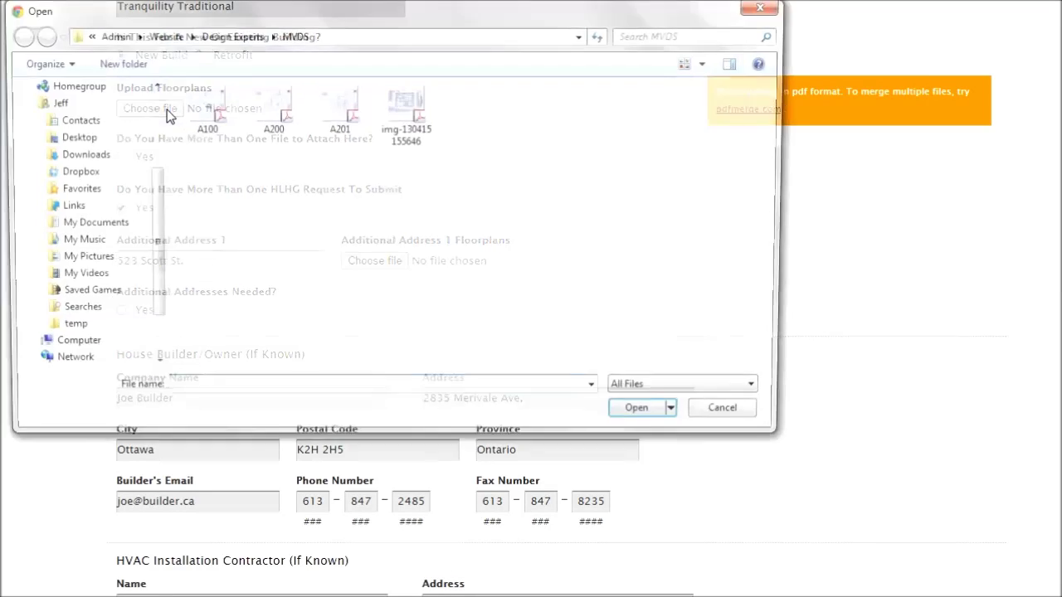
{"action": "left_click", "coordinate": [197, 116]}
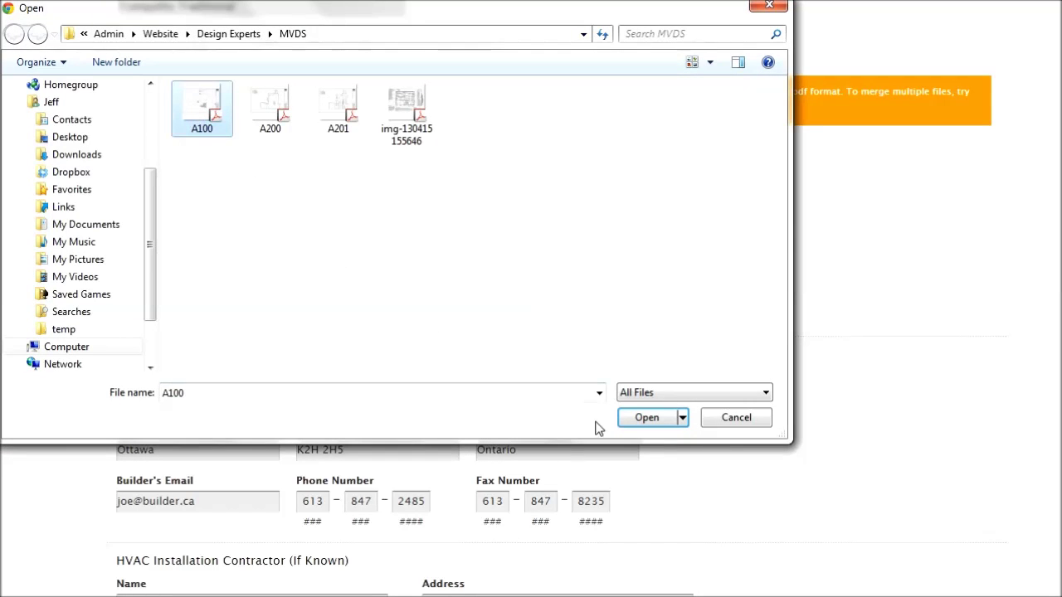
{"action": "left_click", "coordinate": [663, 419]}
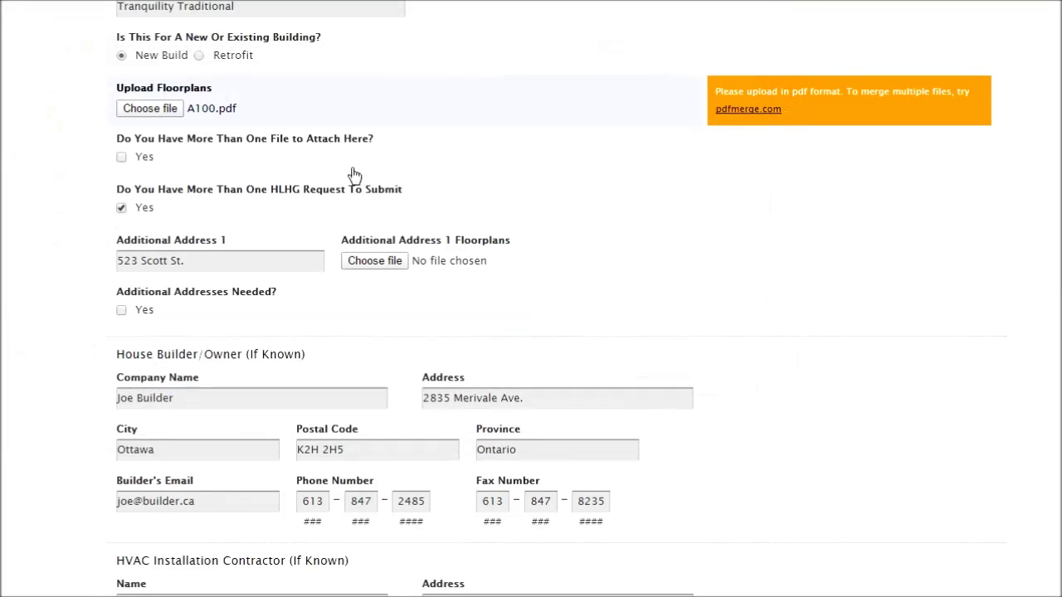
Step: Answer Yes to more than one file and attach A200.pdf as the 2nd file
{"action": "left_click", "coordinate": [122, 158]}
{"action": "left_click", "coordinate": [167, 211]}
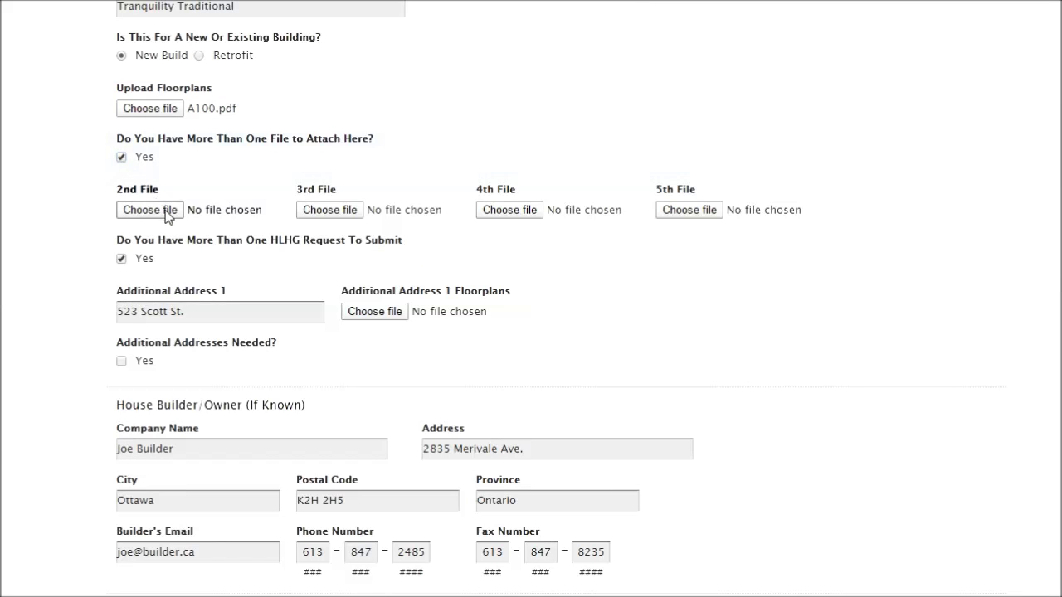
{"action": "left_click", "coordinate": [260, 130]}
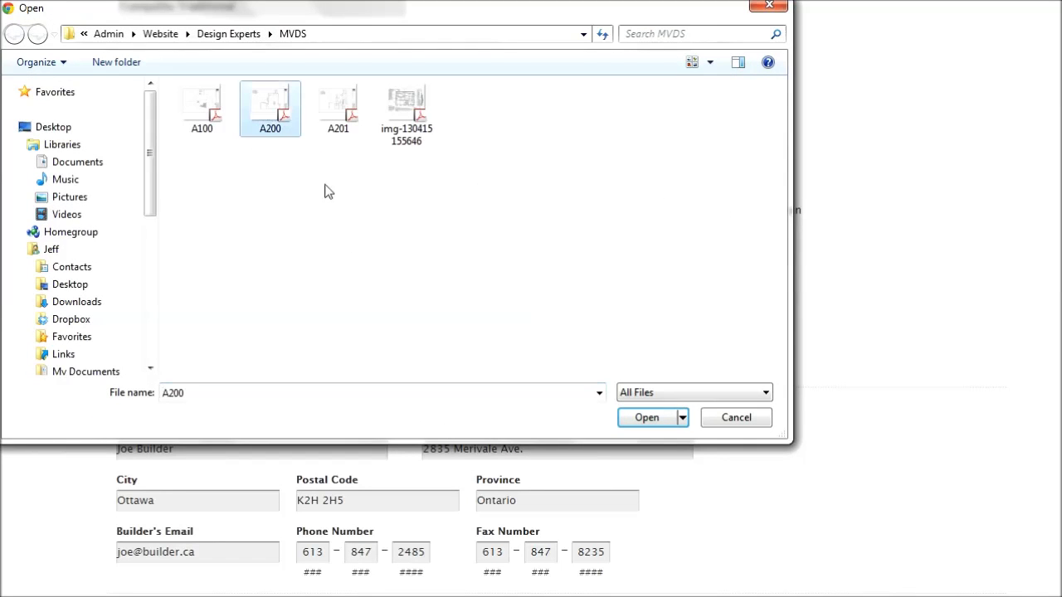
{"action": "left_click", "coordinate": [662, 419]}
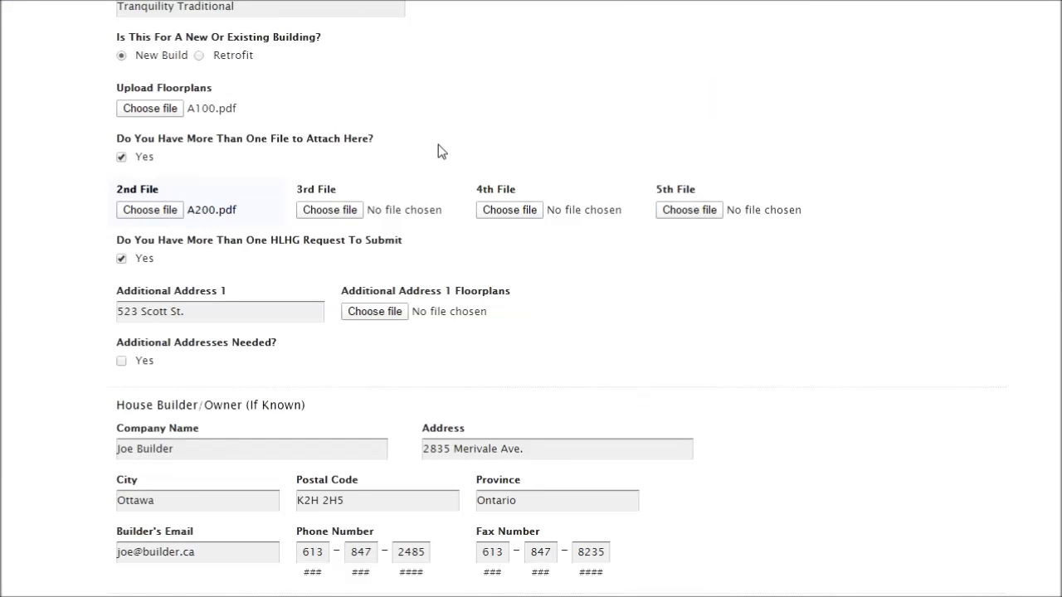
{"action": "scroll", "coordinate": [365, 202], "scroll_direction": "down", "scroll_amount": 1}
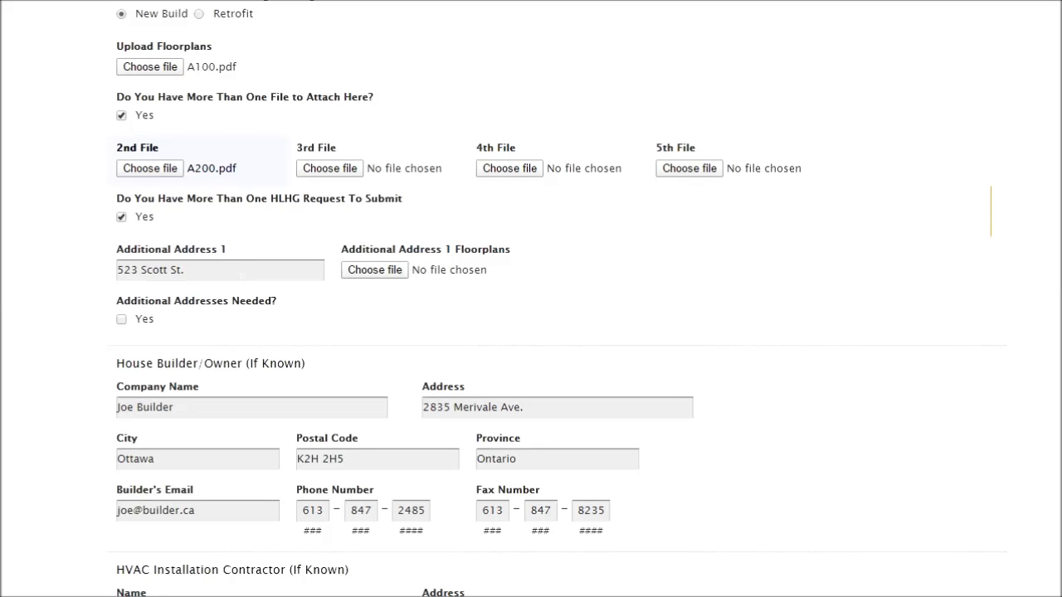
Step: Attach img-130415155646.pdf as Additional Address 1 floorplans and continue to the next page
{"action": "left_click", "coordinate": [375, 270]}
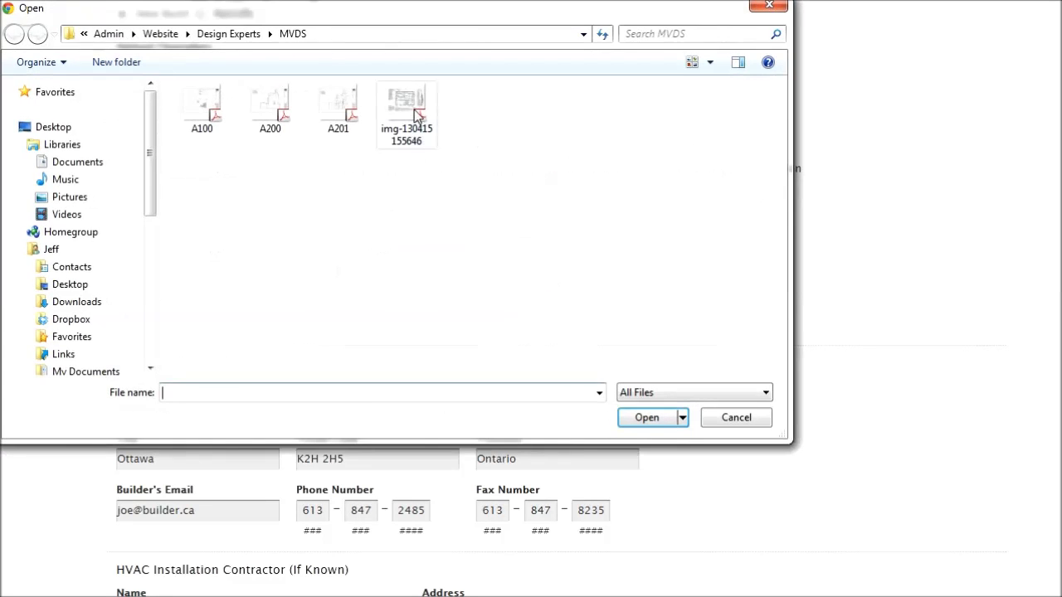
{"action": "left_click", "coordinate": [409, 116]}
{"action": "left_click", "coordinate": [645, 419]}
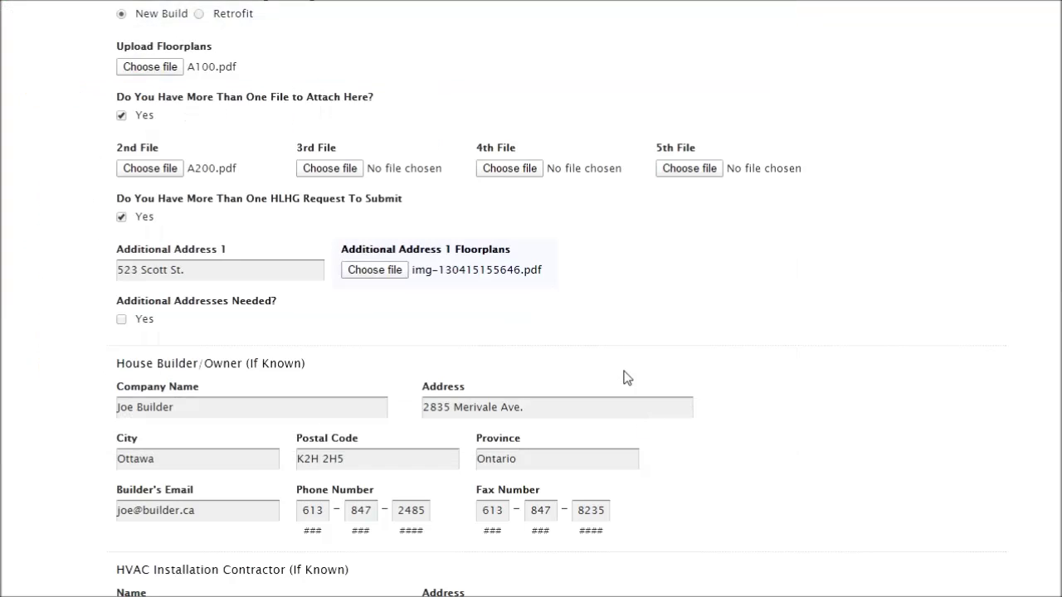
{"action": "scroll", "coordinate": [556, 257], "scroll_direction": "down", "scroll_amount": 3}
{"action": "scroll", "coordinate": [556, 257], "scroll_direction": "down", "scroll_amount": 1}
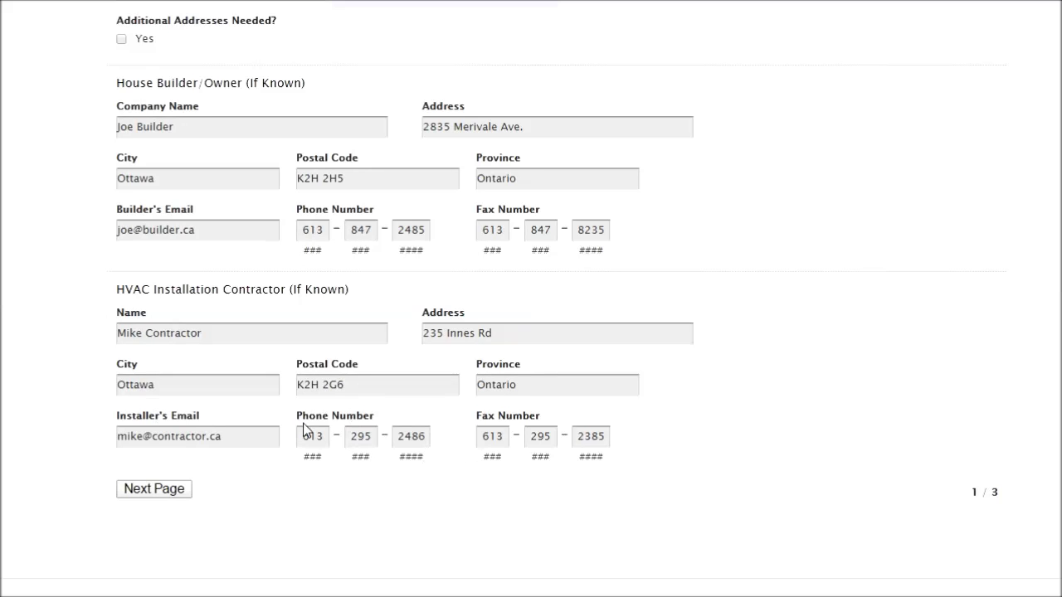
{"action": "left_click", "coordinate": [154, 489]}
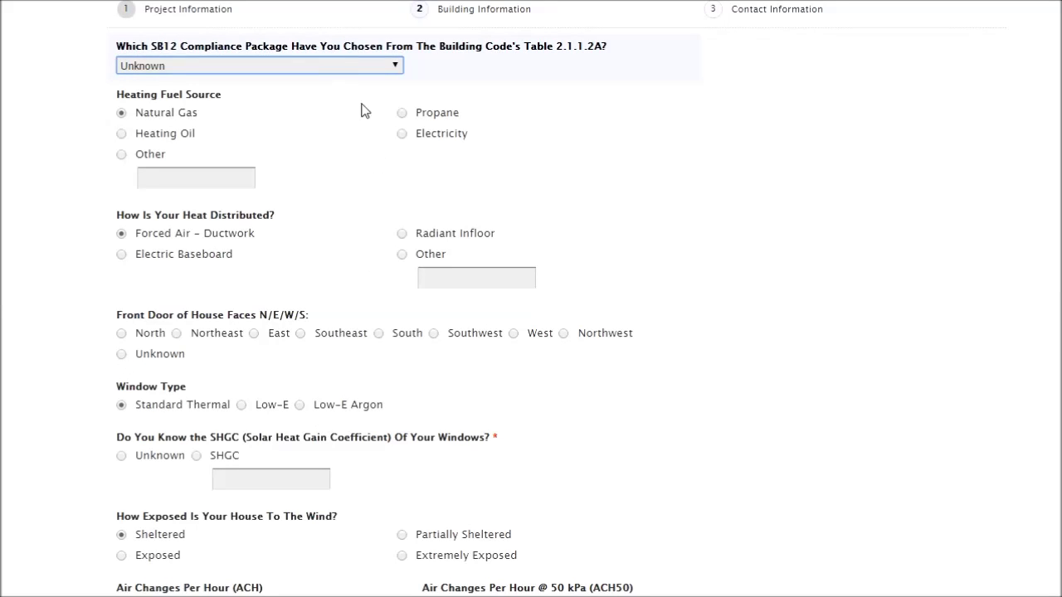
Step: Choose West for the front door direction and Low-E Argon for the windows
{"action": "scroll", "coordinate": [361, 116], "scroll_direction": "down", "scroll_amount": 1}
{"action": "scroll", "coordinate": [361, 115], "scroll_direction": "up", "scroll_amount": 1}
{"action": "scroll", "coordinate": [249, 151], "scroll_direction": "down", "scroll_amount": 1}
{"action": "scroll", "coordinate": [274, 147], "scroll_direction": "down", "scroll_amount": 1}
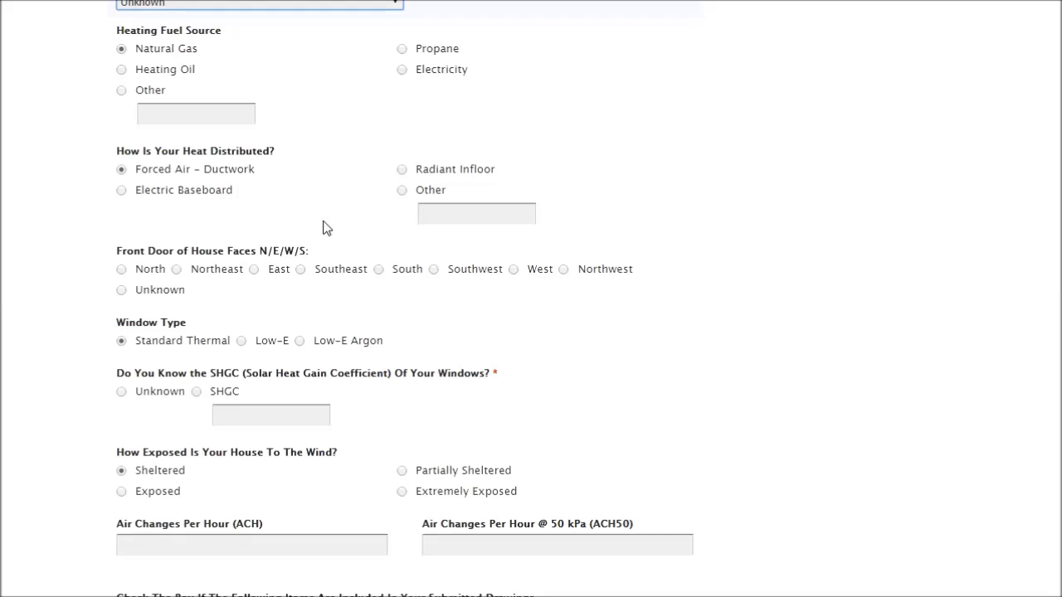
{"action": "scroll", "coordinate": [351, 240], "scroll_direction": "down", "scroll_amount": 2}
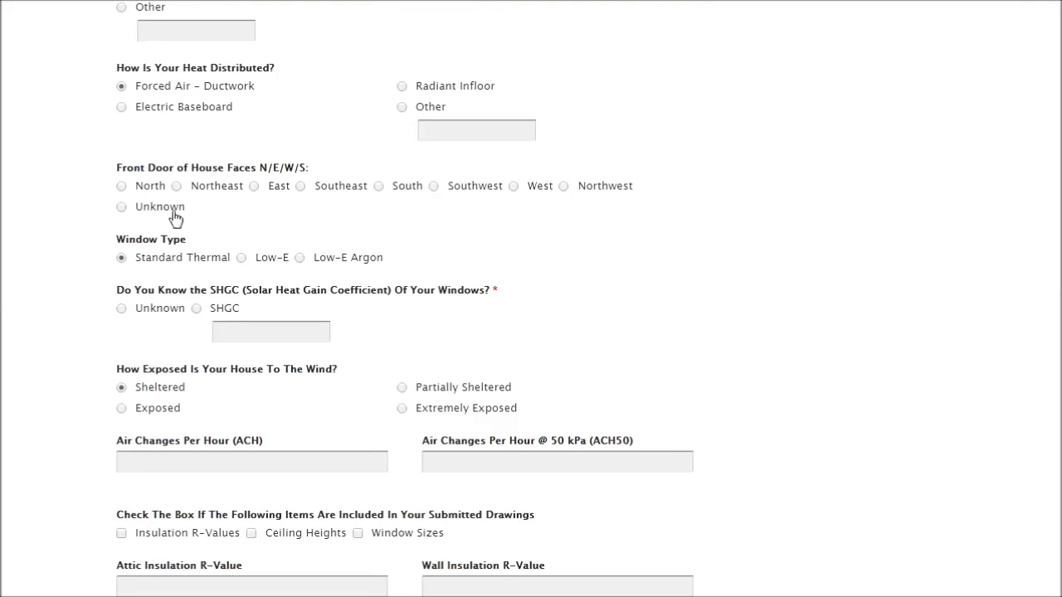
{"action": "left_click", "coordinate": [514, 187]}
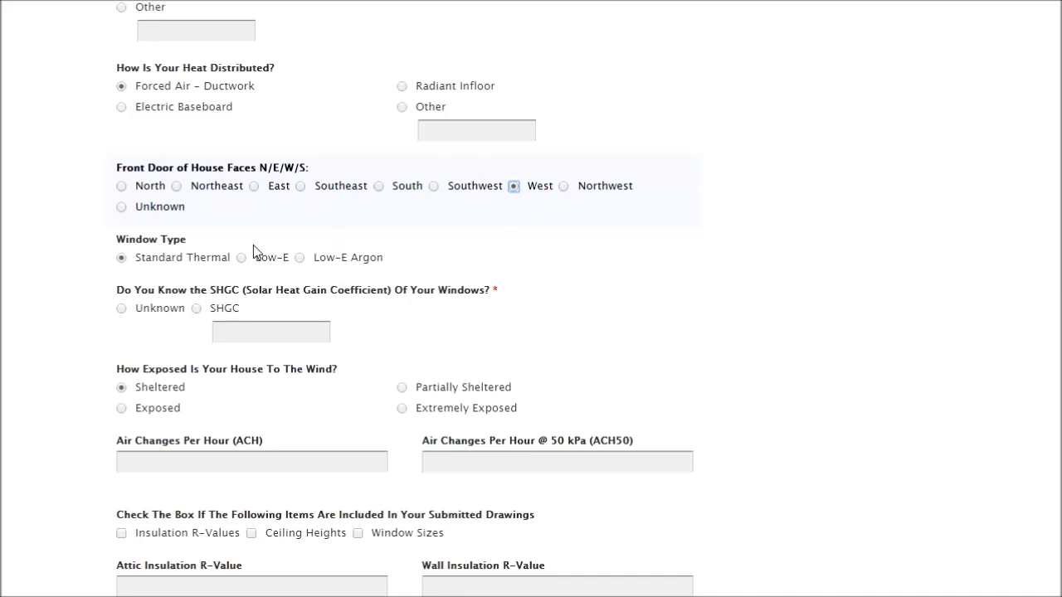
{"action": "left_click", "coordinate": [299, 258]}
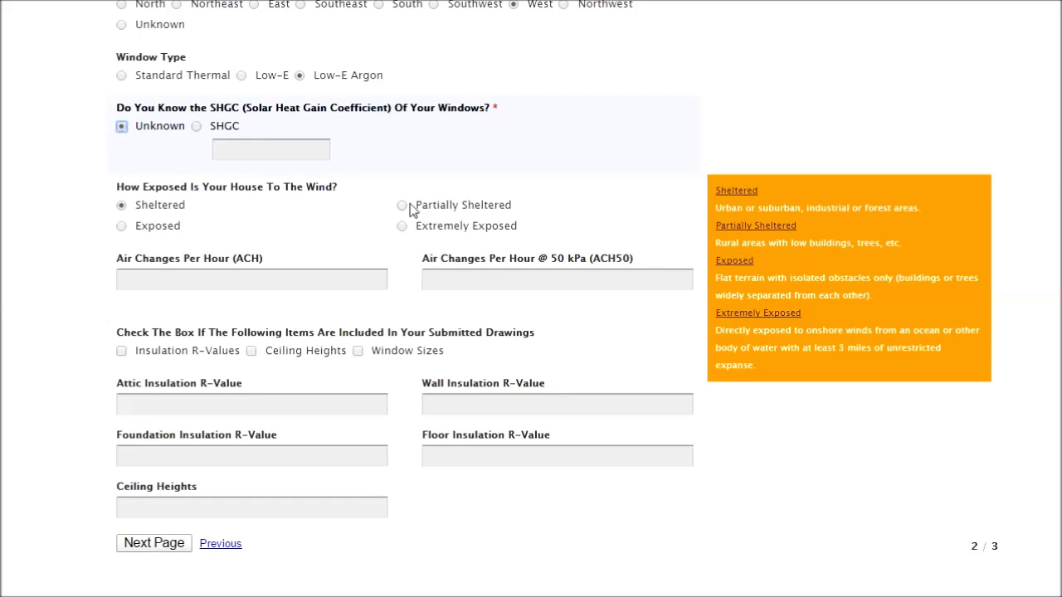
Step: Mark the house as Partially Sheltered from wind and tick Insulation R-Values
{"action": "left_click", "coordinate": [401, 206]}
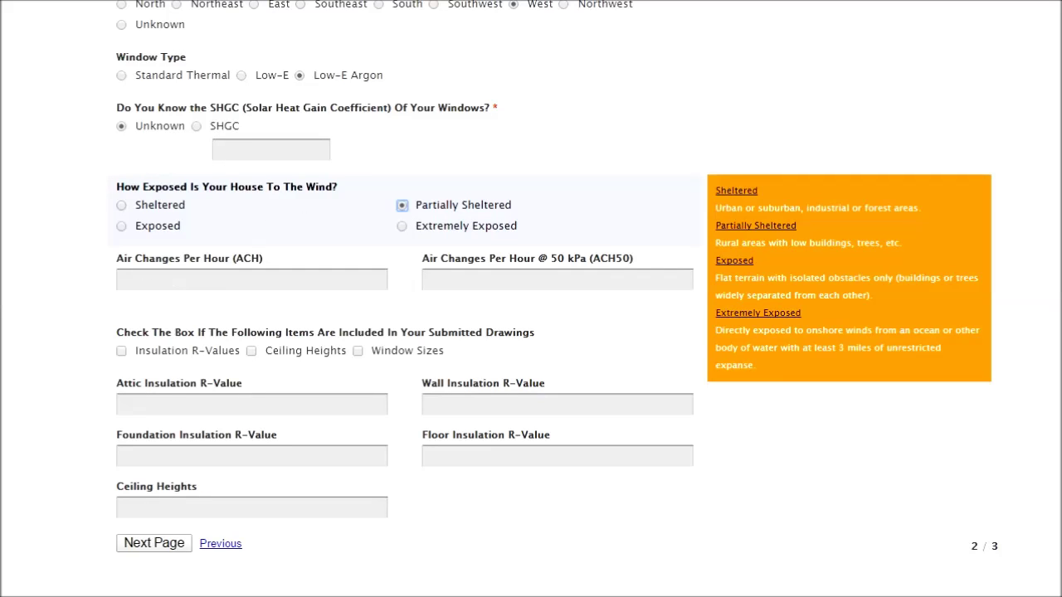
{"action": "scroll", "coordinate": [530, 298], "scroll_direction": "down", "scroll_amount": 1}
{"action": "scroll", "coordinate": [296, 313], "scroll_direction": "down", "scroll_amount": 1}
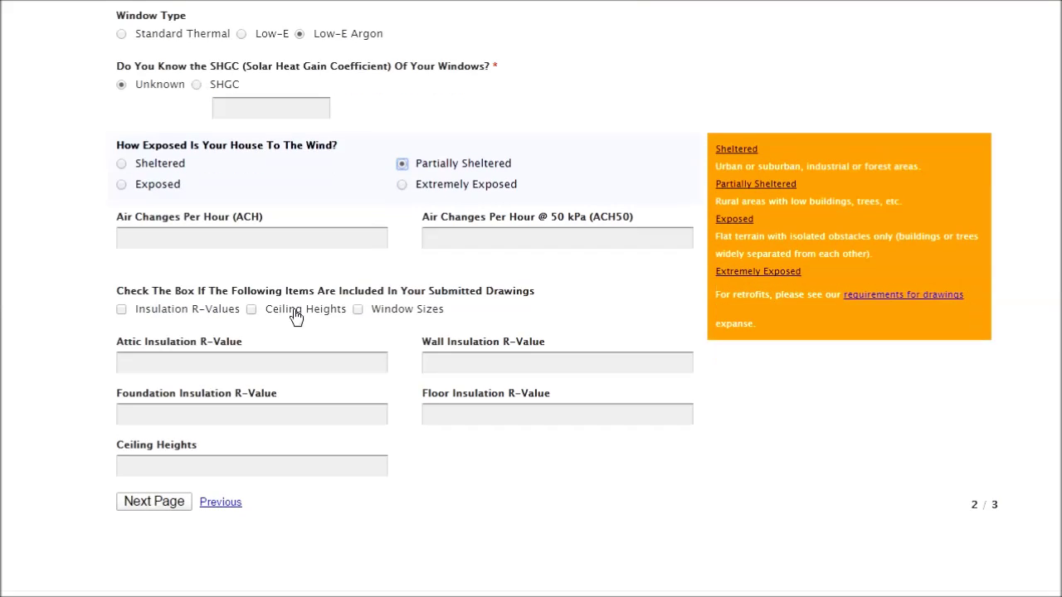
{"action": "left_click", "coordinate": [121, 309]}
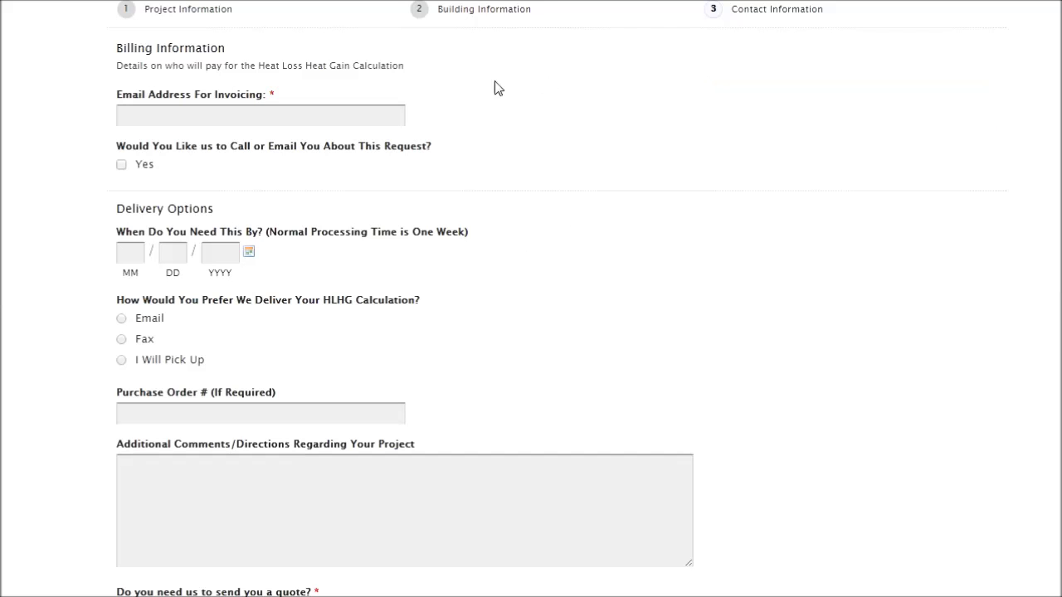
Step: Enter the invoicing e-mail address
{"action": "mouse_move", "coordinate": [474, 112]}
{"action": "left_click", "coordinate": [307, 118]}
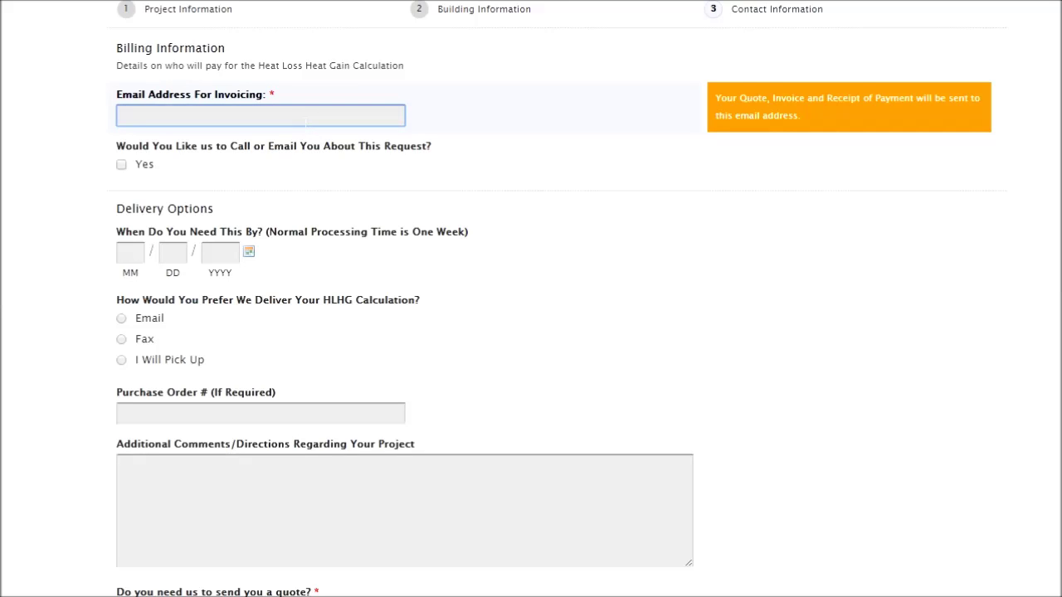
{"action": "type", "text": "@billing.ca"}
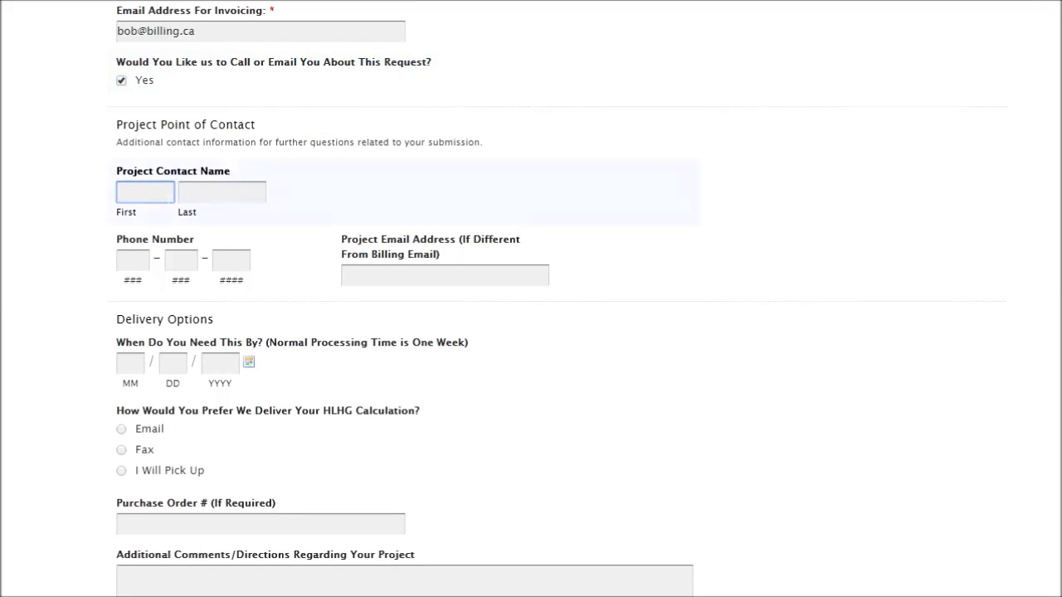
Step: Fill in the contact's first name, last name and project e-mail address
{"action": "type", "text": "John"}
{"action": "key", "text": "Tab"}
{"action": "type", "text": "Smith"}
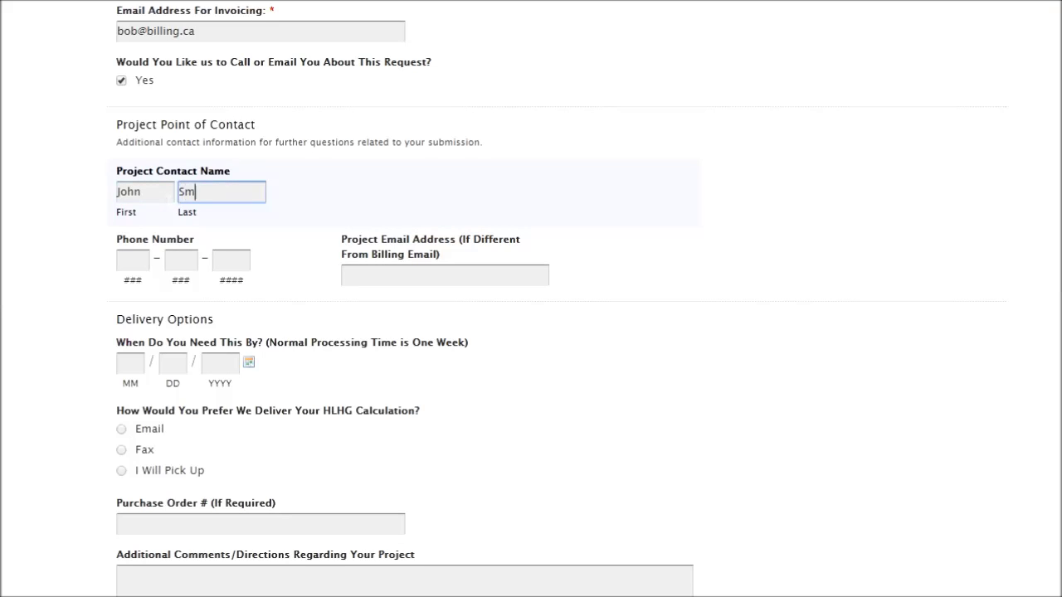
{"action": "key", "text": "Tab"}
{"action": "key", "text": "Tab"}
{"action": "key", "text": "Tab"}
{"action": "key", "text": "Tab"}
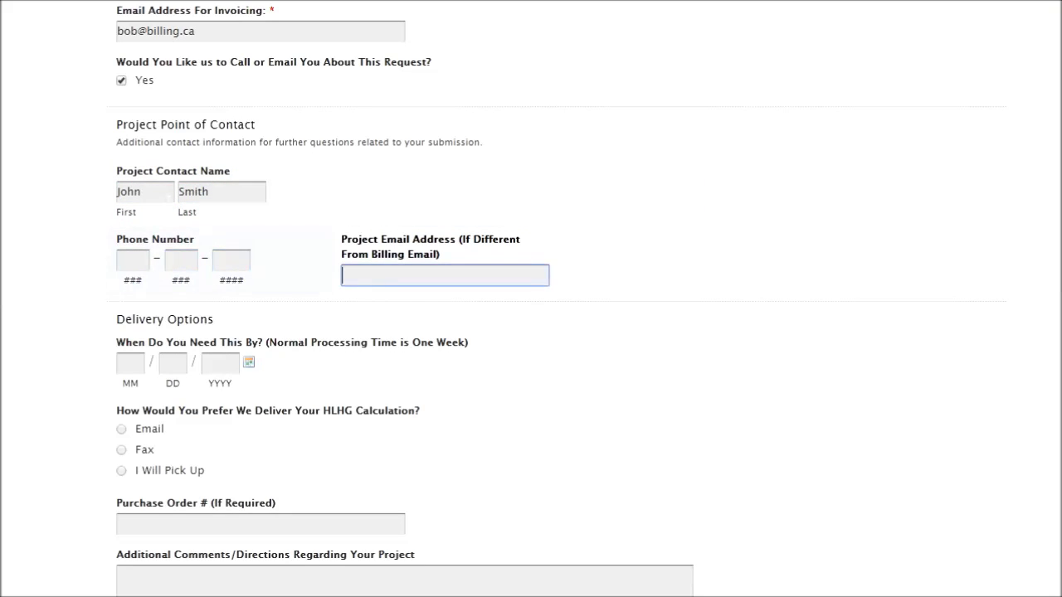
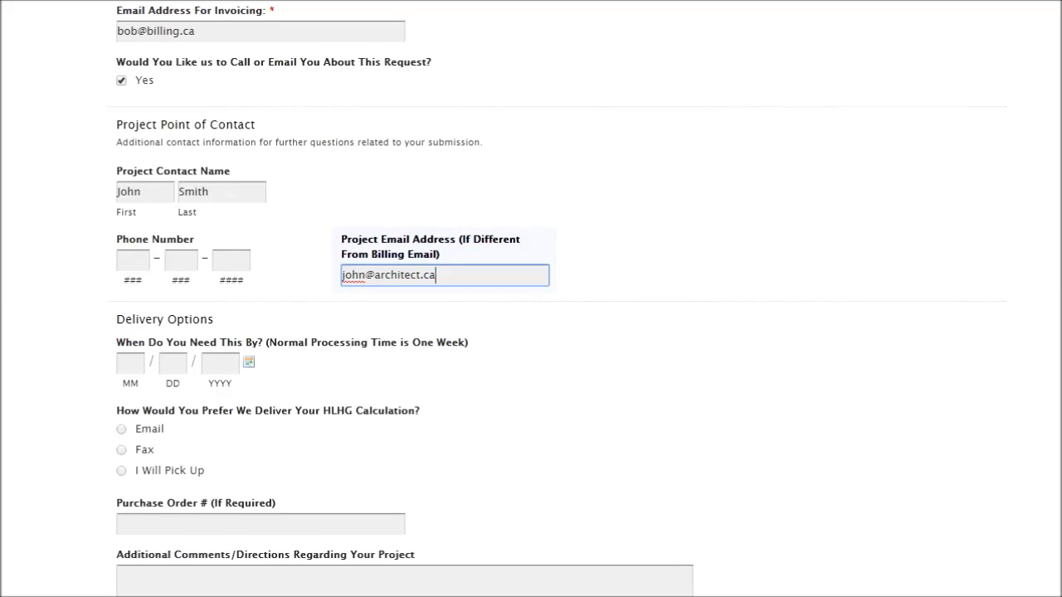
{"action": "scroll", "coordinate": [248, 202], "scroll_direction": "down", "scroll_amount": 5}
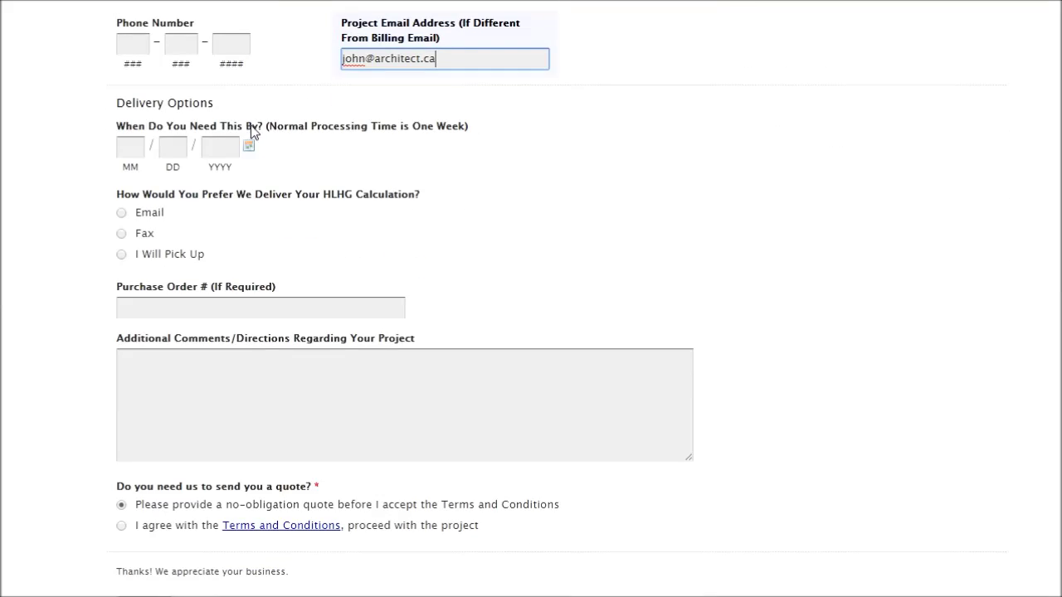
Step: Set the needed-by date to 11/27/2014 and choose Email delivery
{"action": "left_click", "coordinate": [251, 147]}
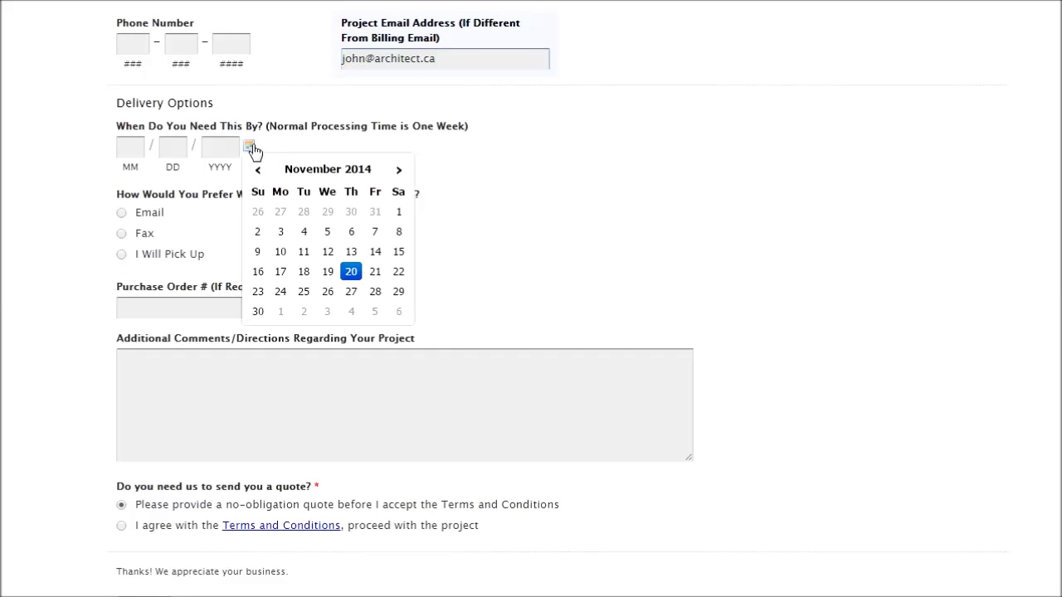
{"action": "left_click", "coordinate": [351, 292]}
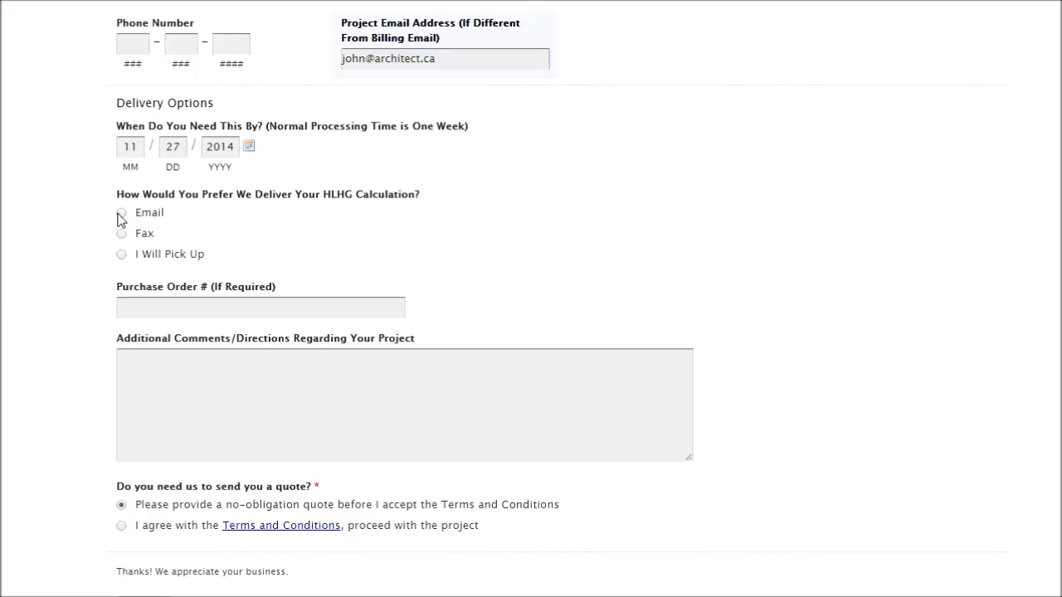
{"action": "left_click", "coordinate": [120, 215]}
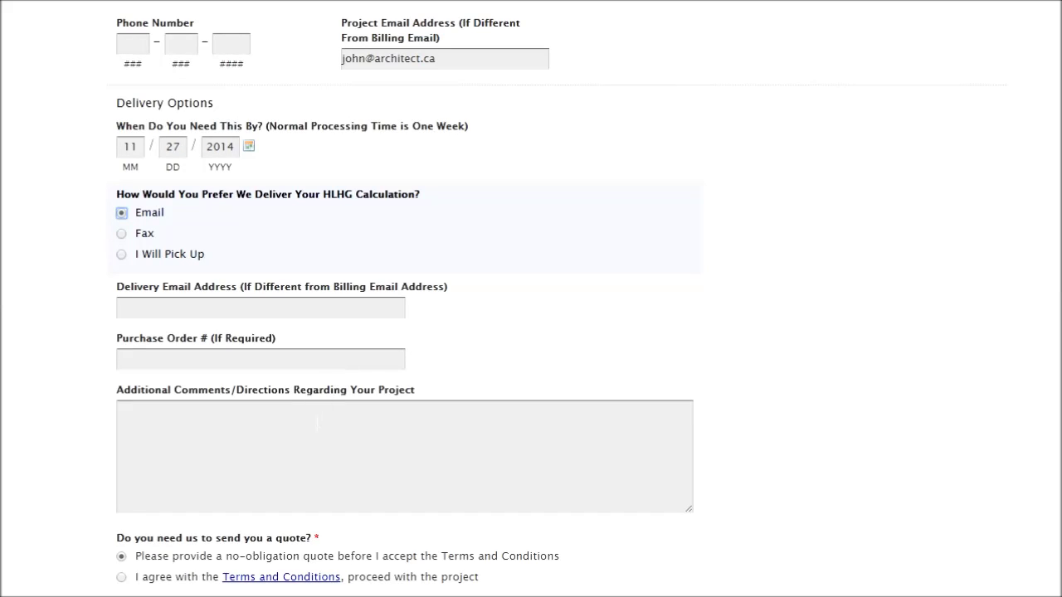
{"action": "scroll", "coordinate": [353, 365], "scroll_direction": "down", "scroll_amount": 1}
{"action": "left_click", "coordinate": [284, 366]}
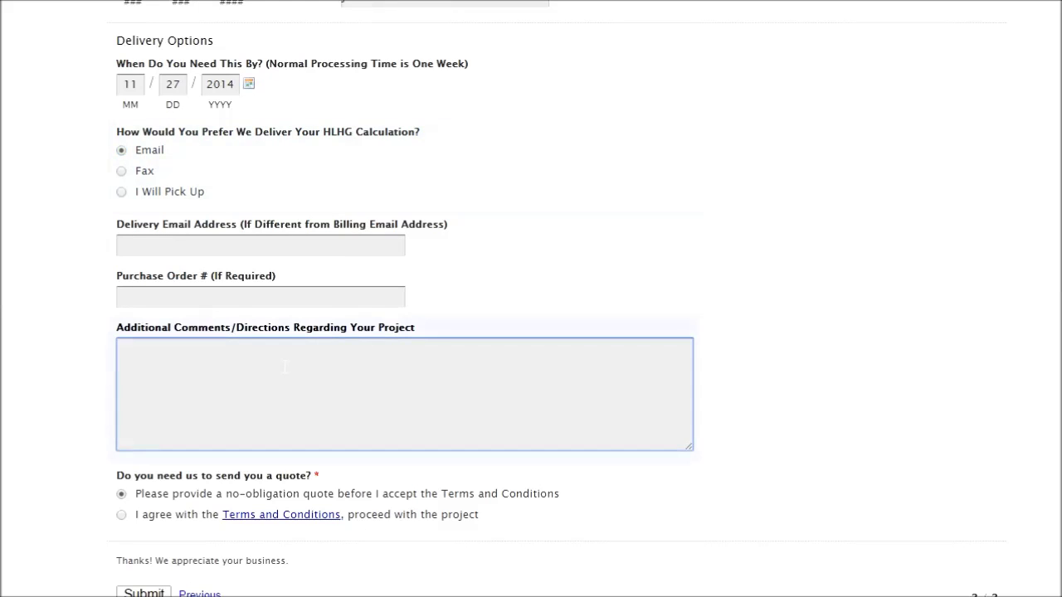
Step: Enter 'thanks' in Additional Comments and scroll down to the Submit button
{"action": "type", "text": "thanks."}
{"action": "scroll", "coordinate": [881, 225], "scroll_direction": "down", "scroll_amount": 3}
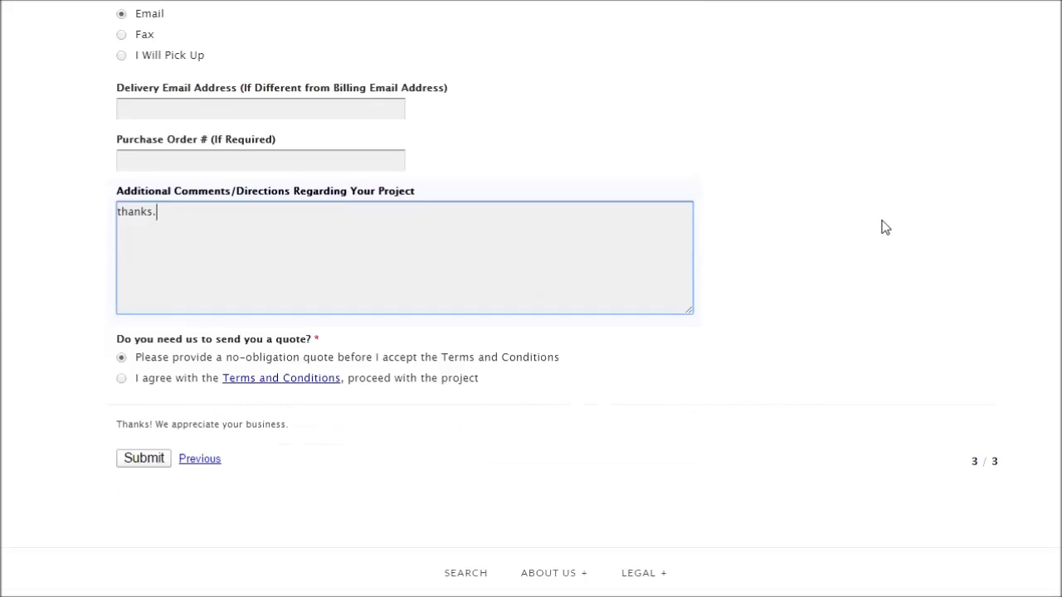